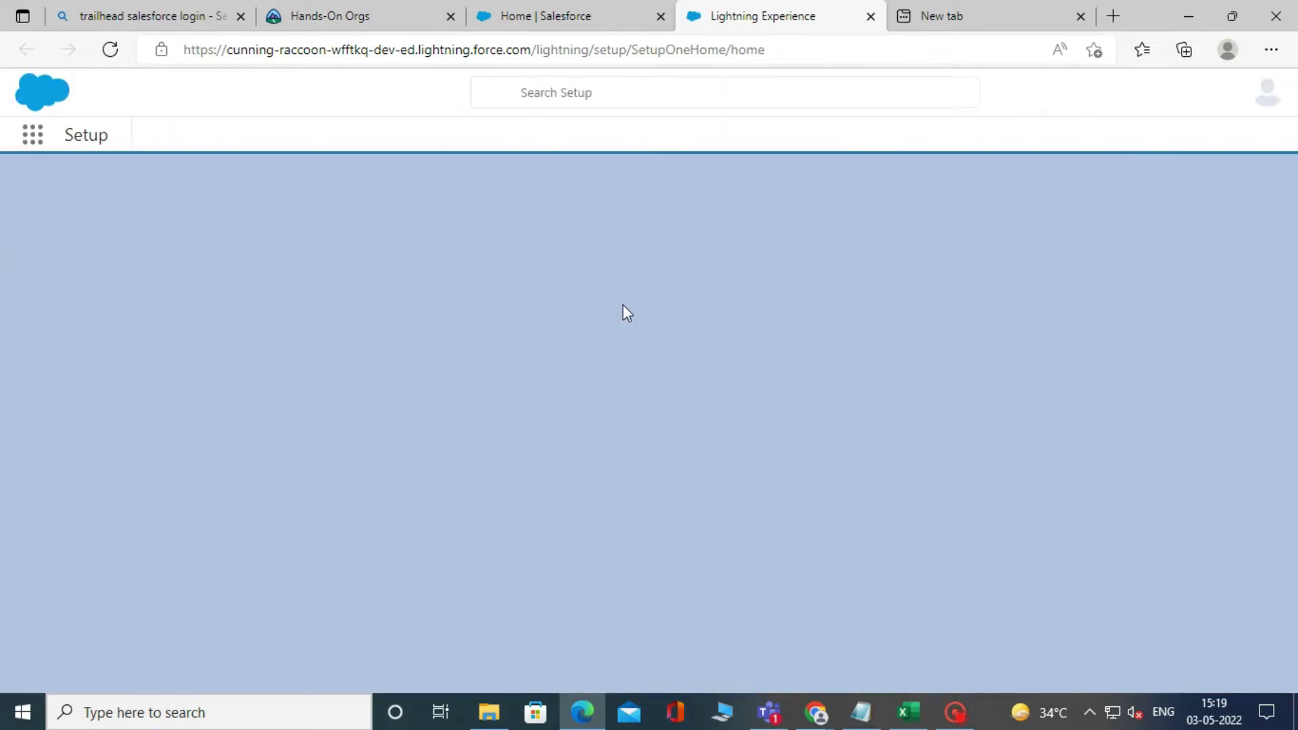
- Search Quick Find for 'user', open the Users list and start a new user
{"action": "left_click", "coordinate": [92, 183]}
{"action": "type", "text": "u"}
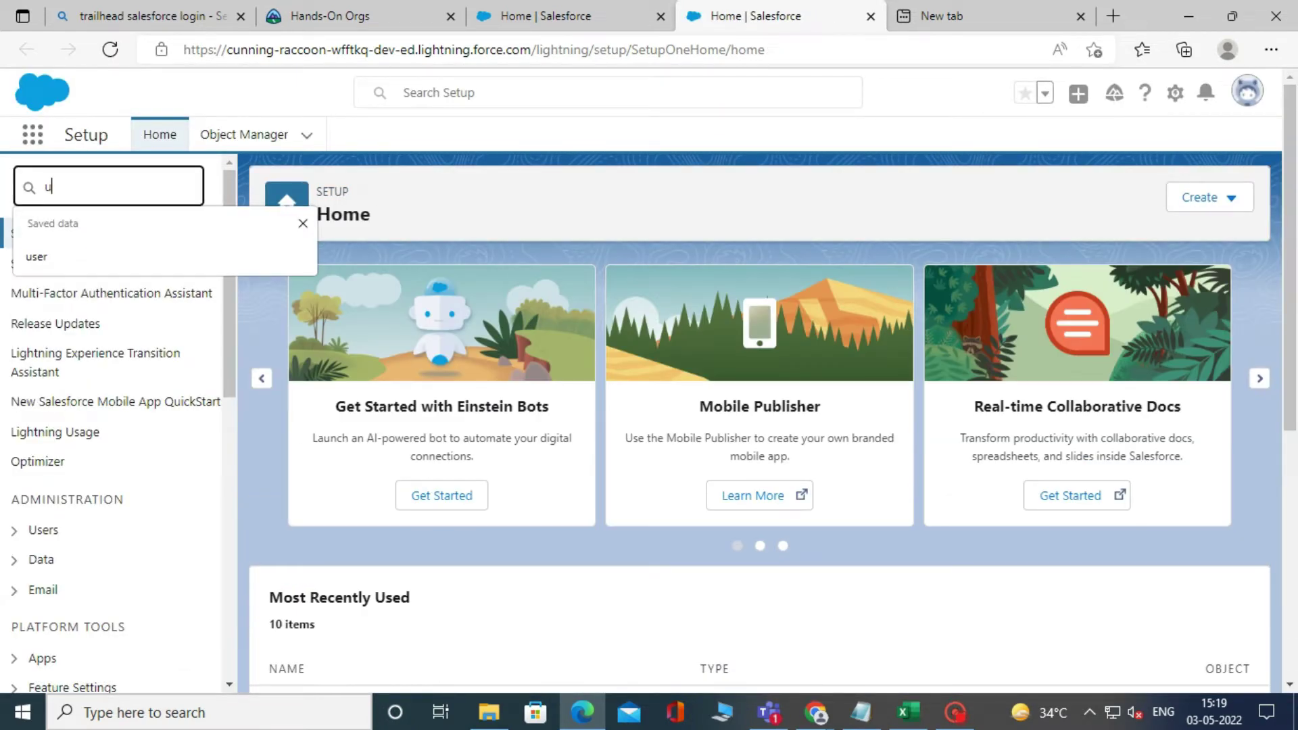
{"action": "type", "text": "ser"}
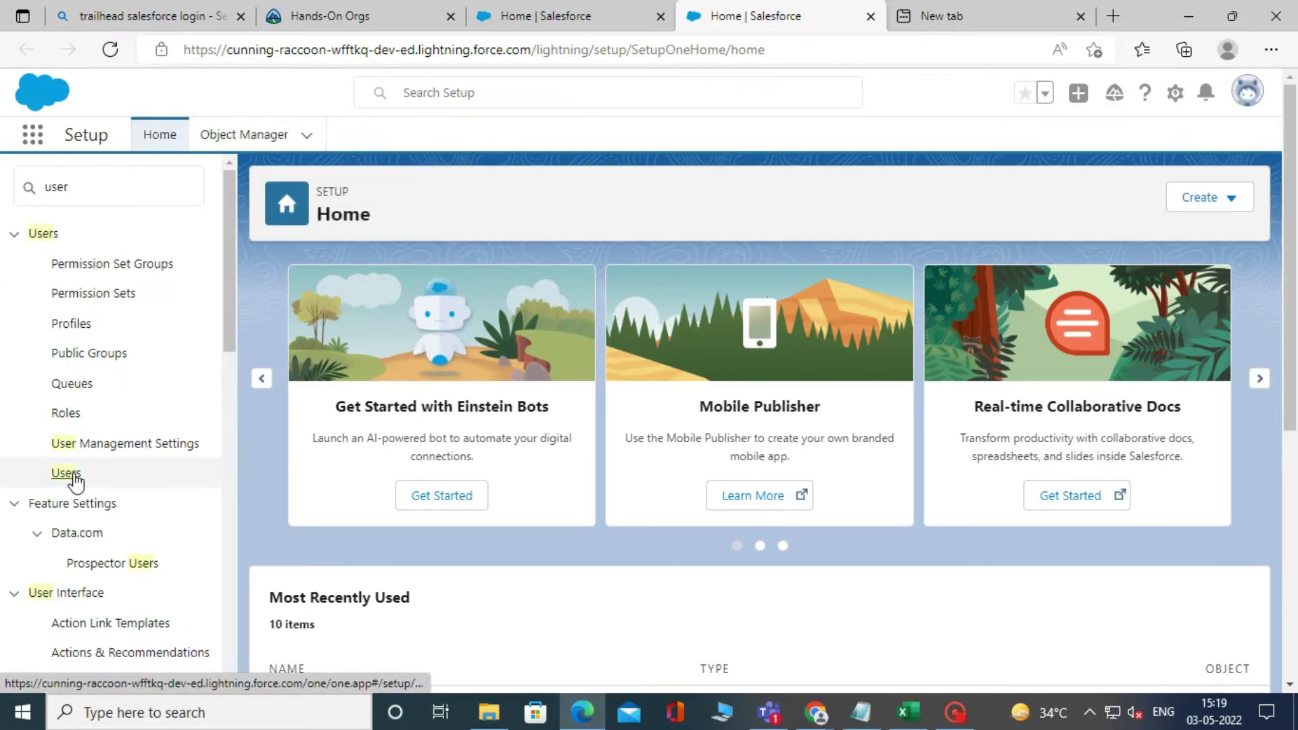
{"action": "left_click", "coordinate": [73, 475]}
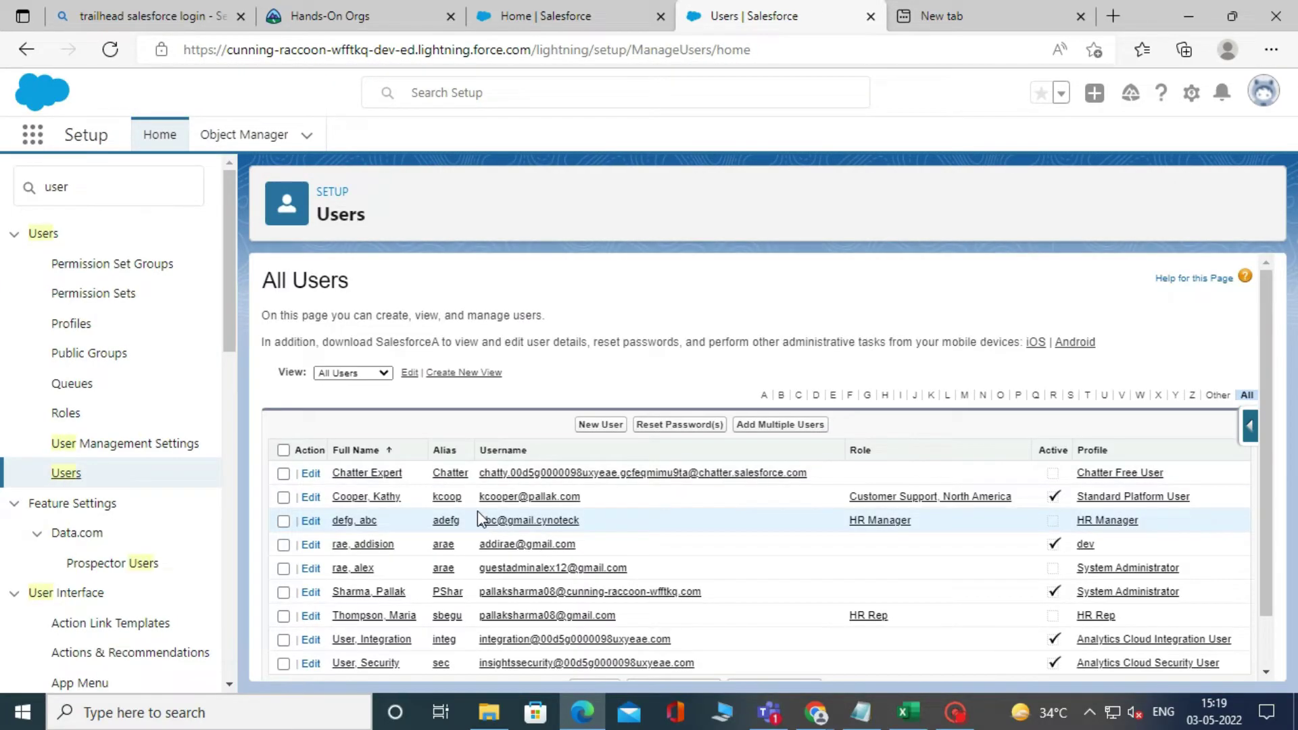
{"action": "left_click", "coordinate": [616, 427]}
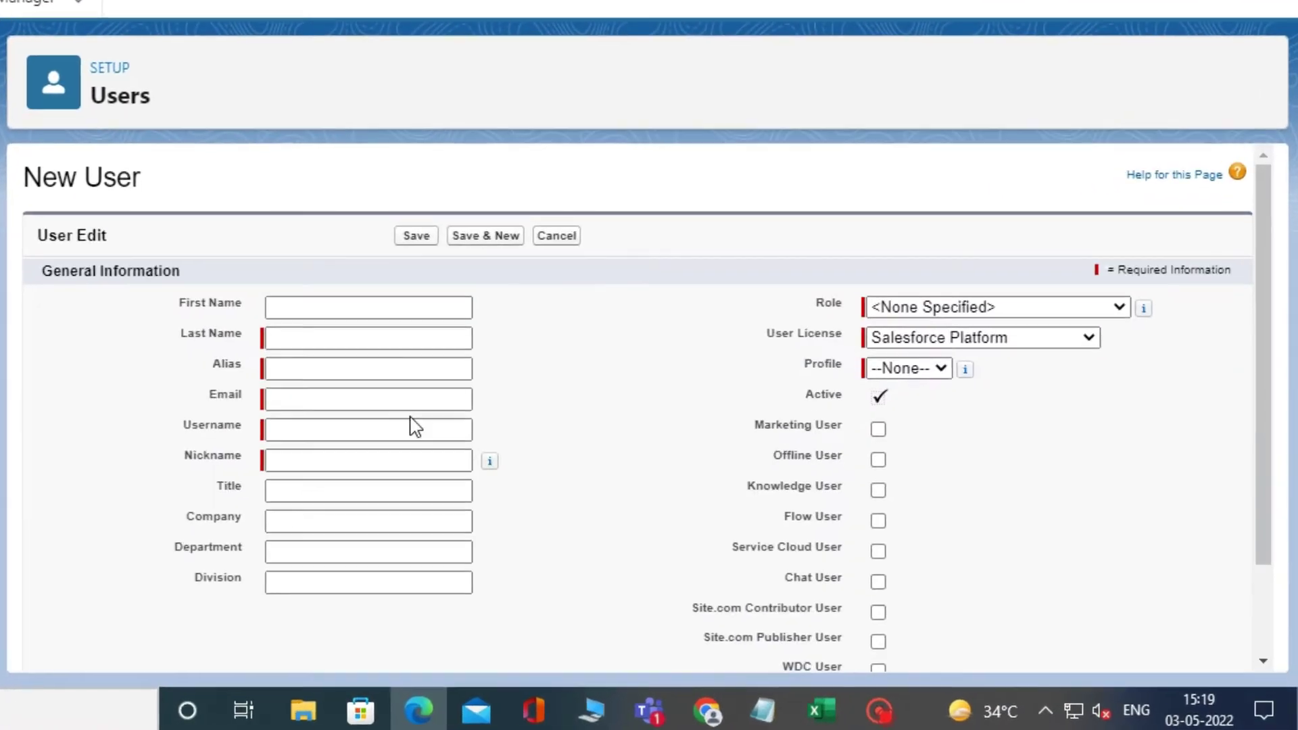
- Enter the new user's first and last name so the alias fills in
{"action": "left_click", "coordinate": [575, 386]}
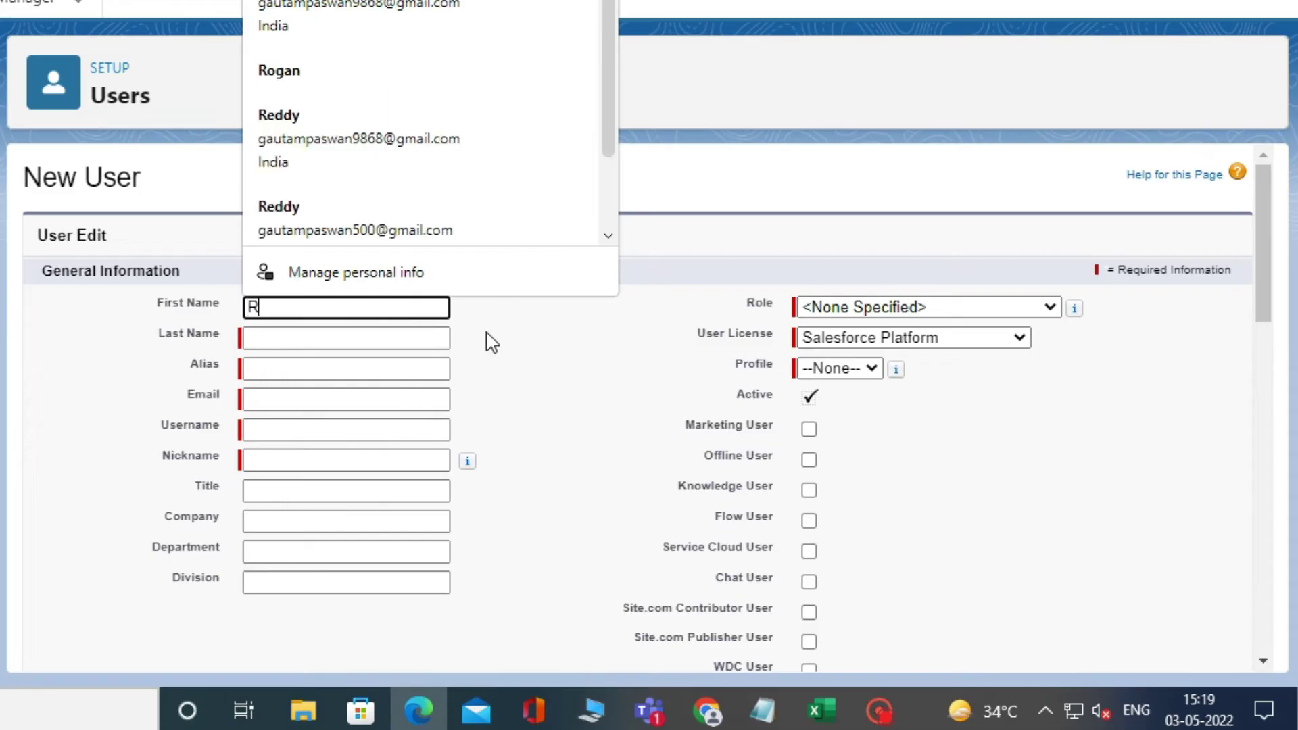
{"action": "key", "text": "Tab"}
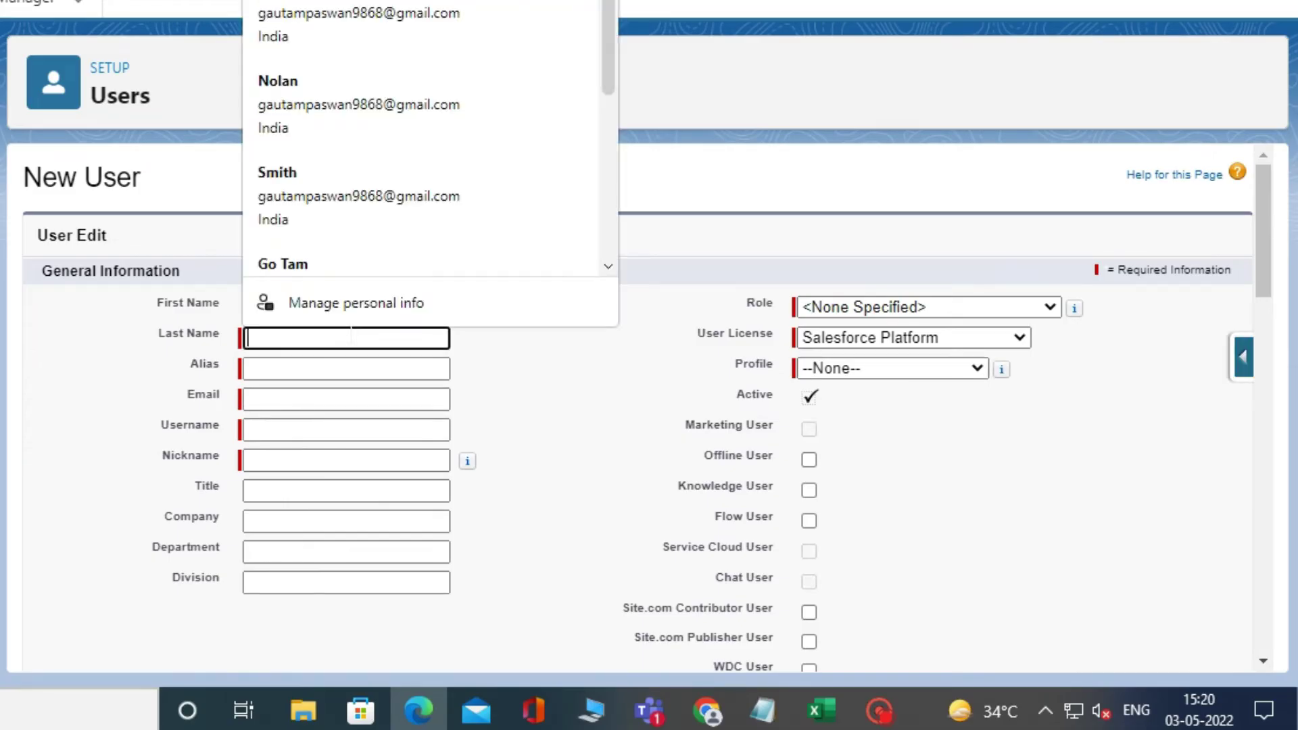
{"action": "left_click", "coordinate": [570, 389]}
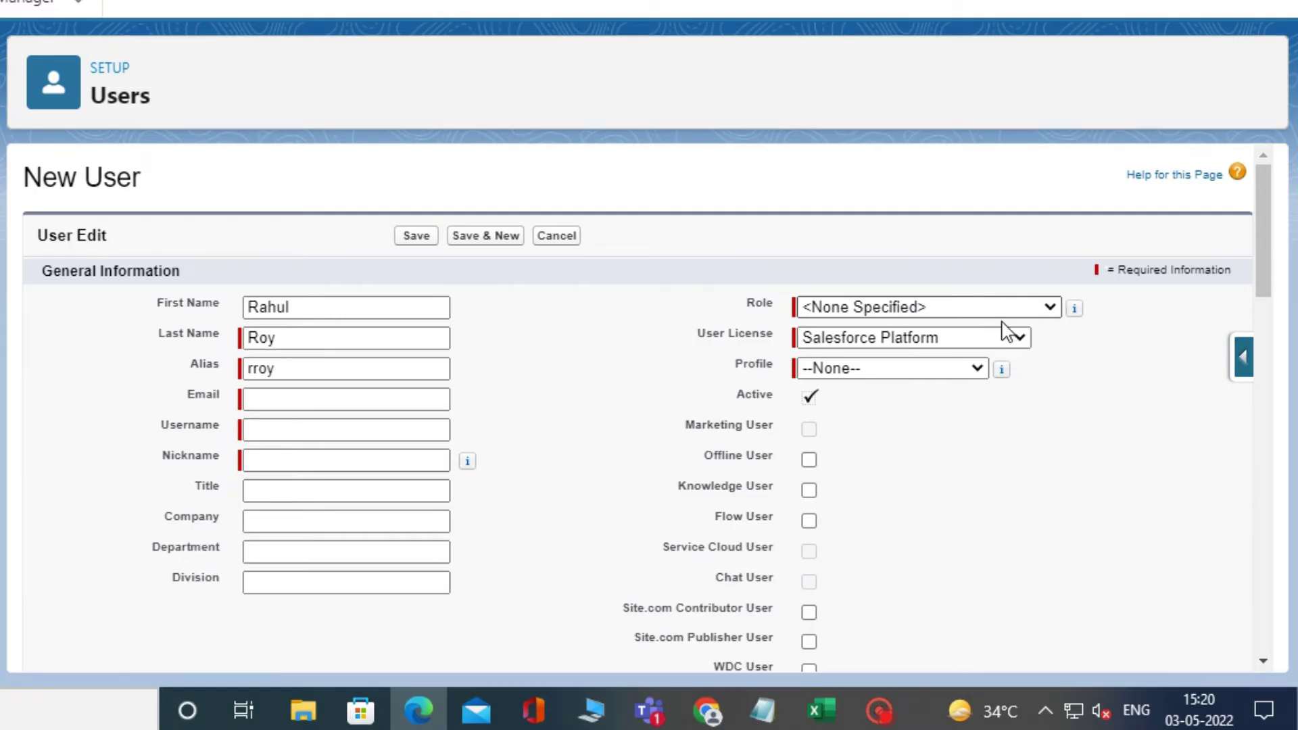
- Keep Salesforce Platform license, choose Standard Platform User profile and Installation & Repair Services role
{"action": "left_click", "coordinate": [1016, 341]}
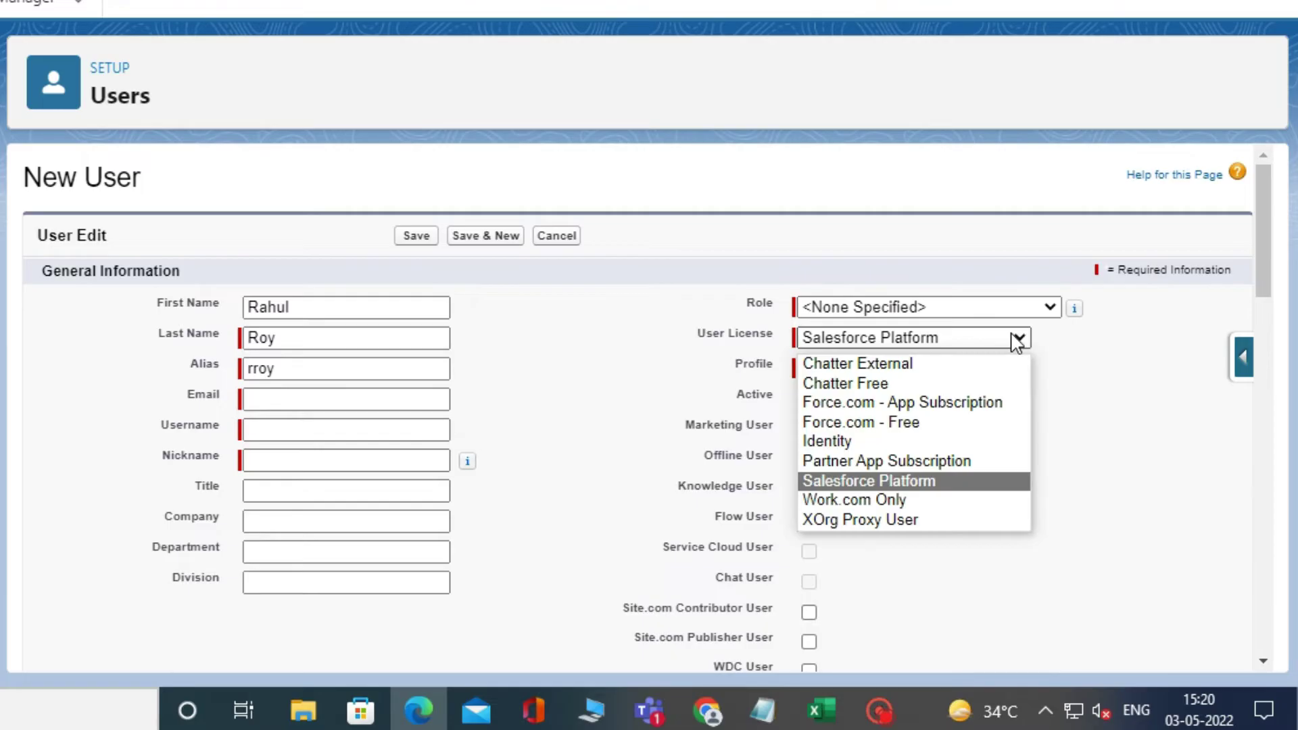
{"action": "left_click", "coordinate": [914, 487]}
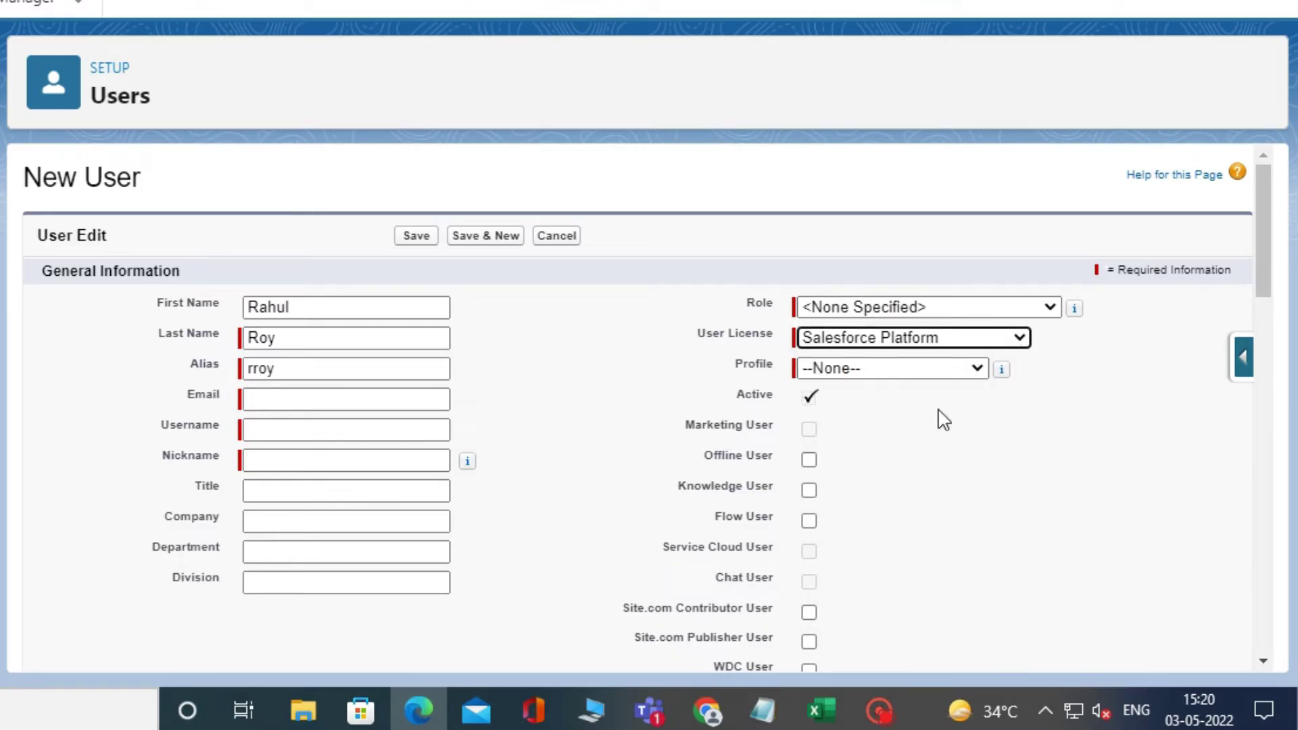
{"action": "left_click", "coordinate": [939, 373]}
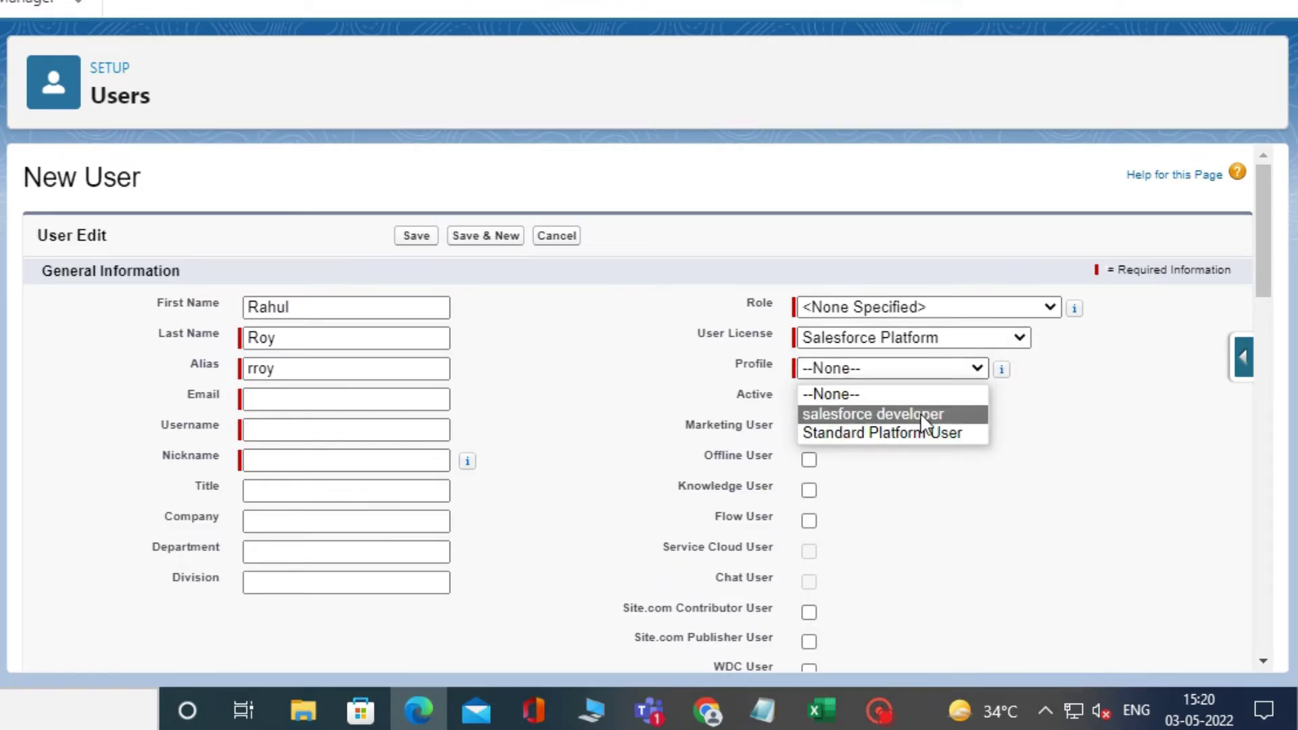
{"action": "left_click", "coordinate": [917, 433]}
{"action": "left_click", "coordinate": [1017, 313]}
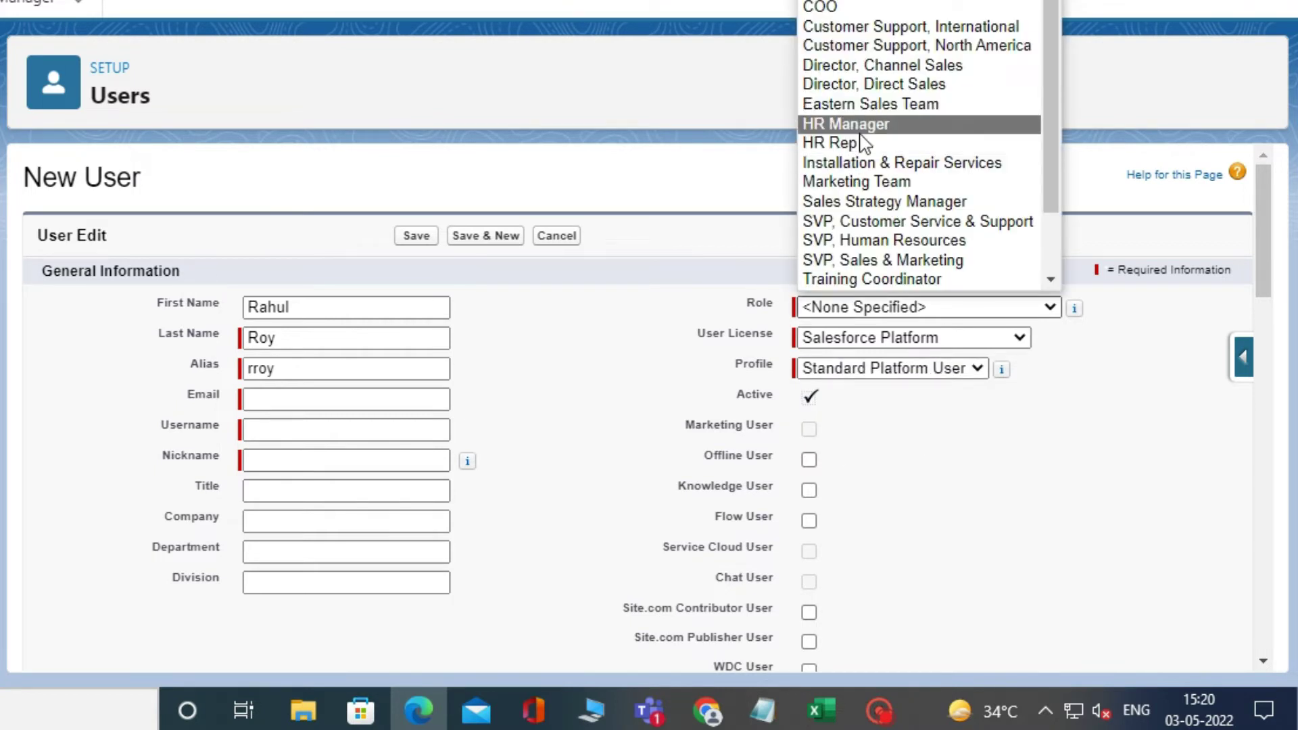
{"action": "scroll", "coordinate": [864, 140], "scroll_direction": "down", "scroll_amount": 2}
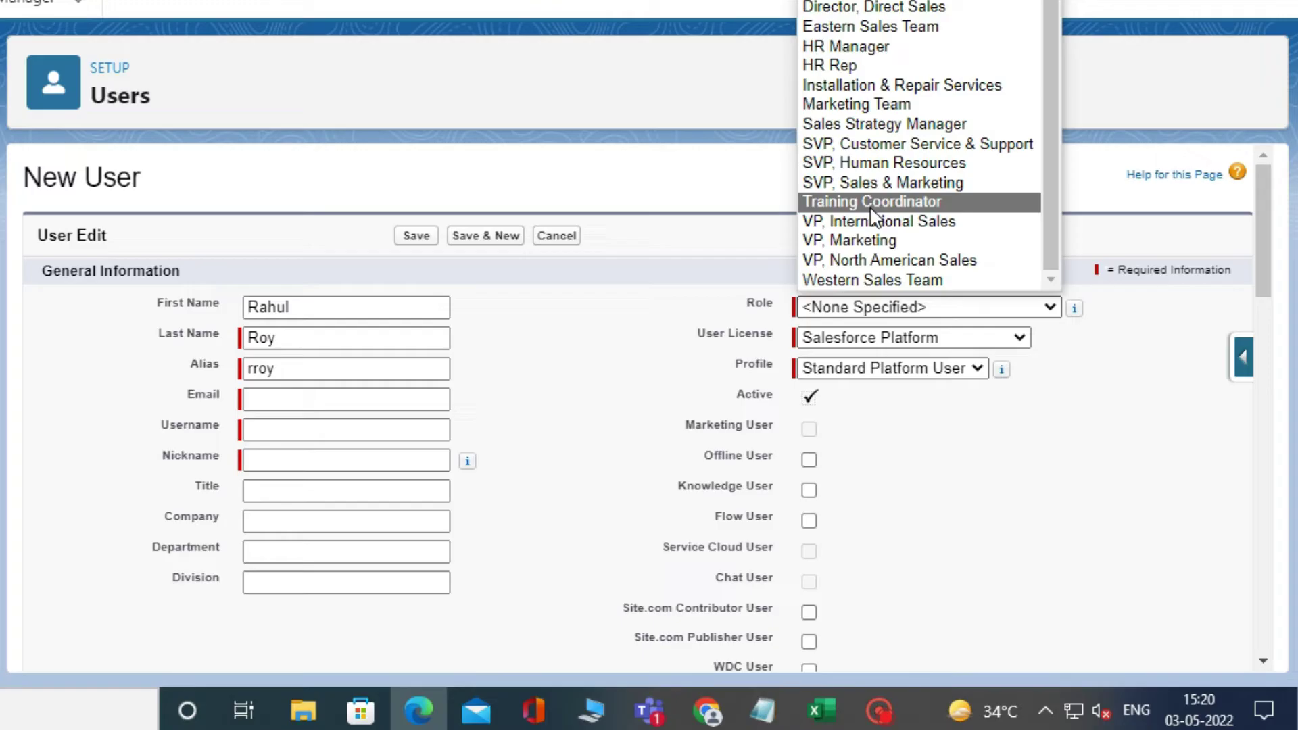
{"action": "scroll", "coordinate": [870, 206], "scroll_direction": "up", "scroll_amount": 1}
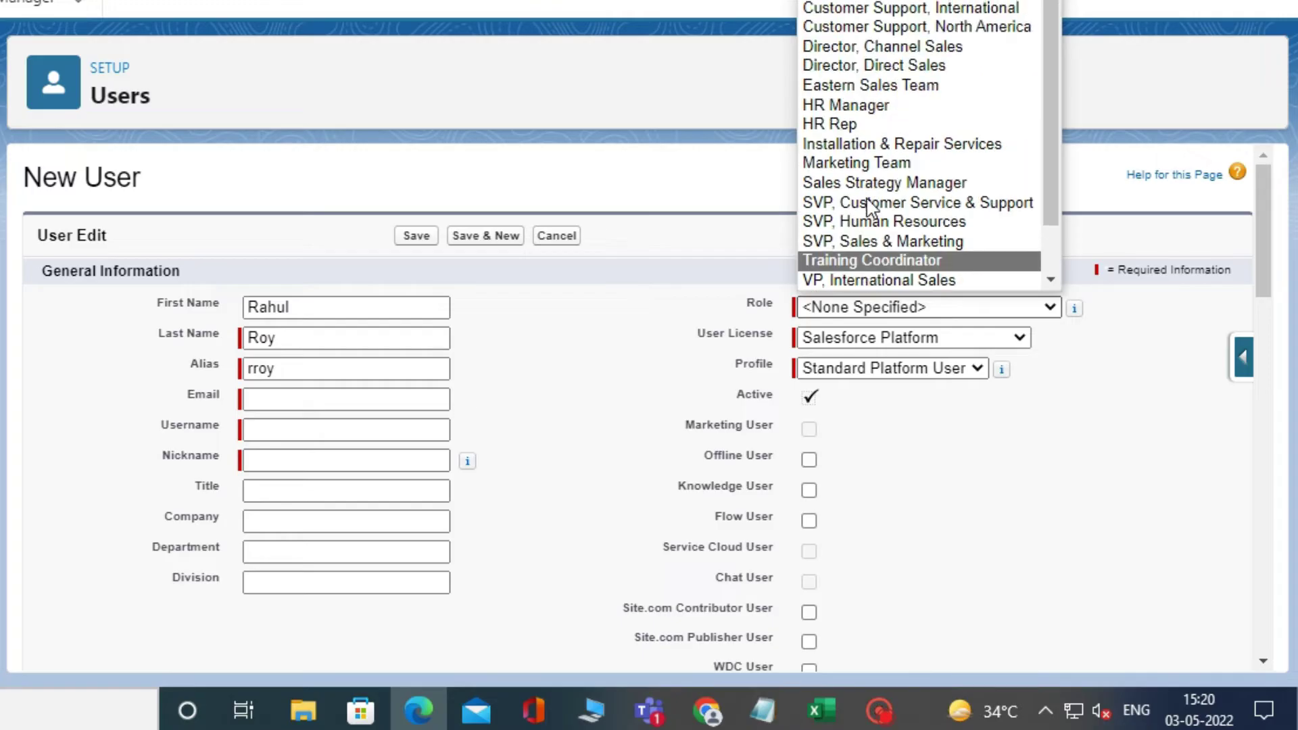
{"action": "left_click", "coordinate": [935, 145]}
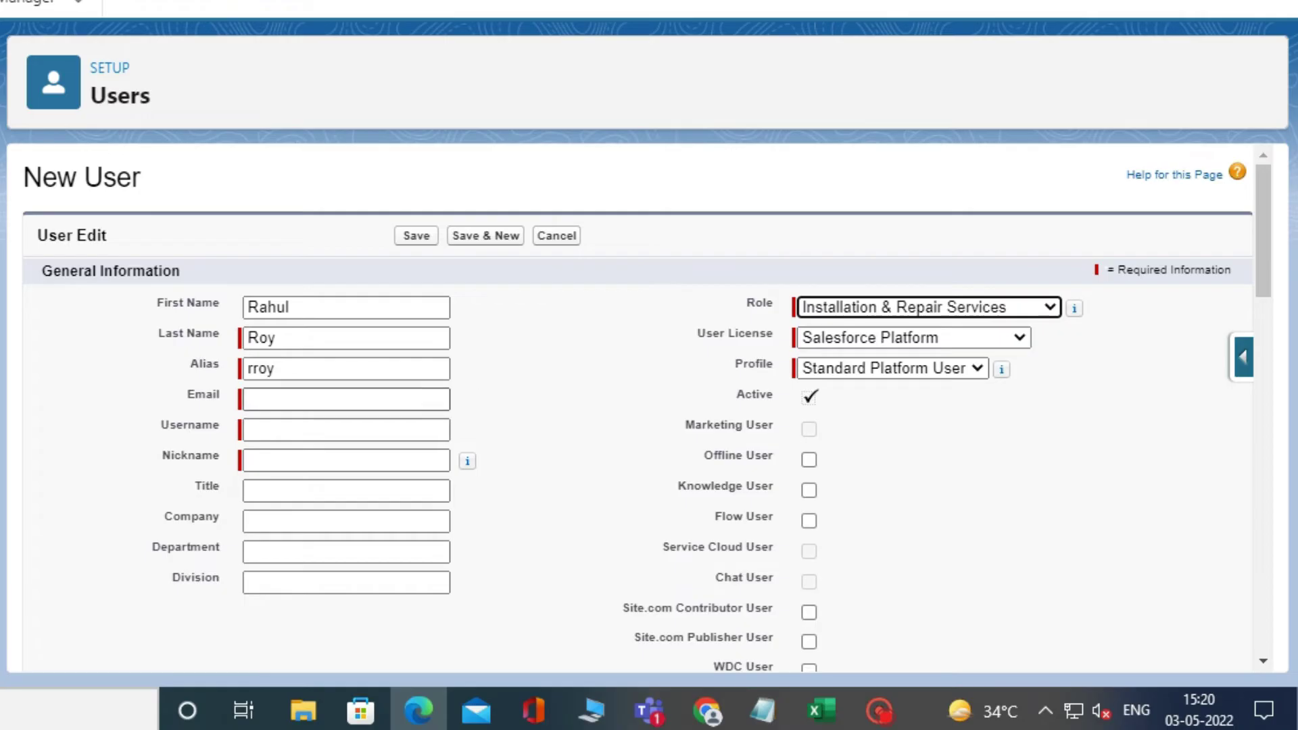
- Fill in the user's e-mail and username, and enable Offline User and Flow User
{"action": "left_click", "coordinate": [410, 402]}
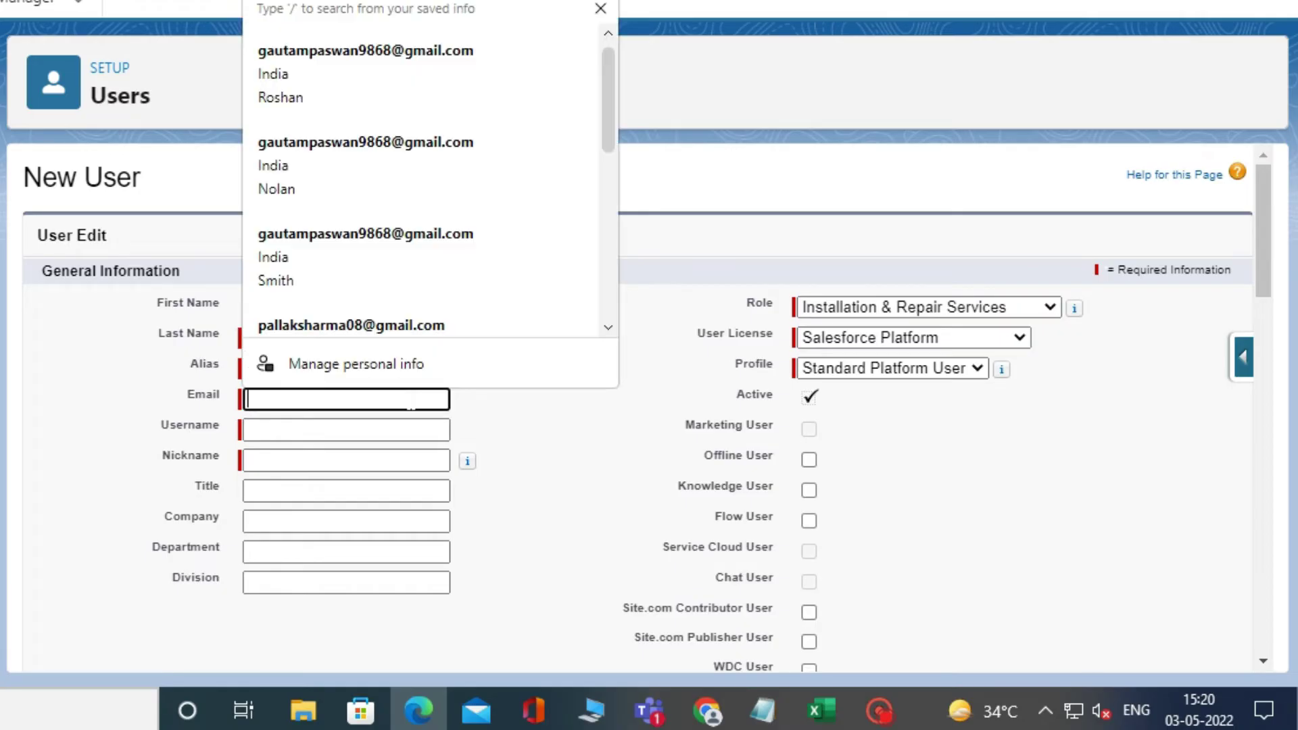
{"action": "left_click", "coordinate": [406, 141]}
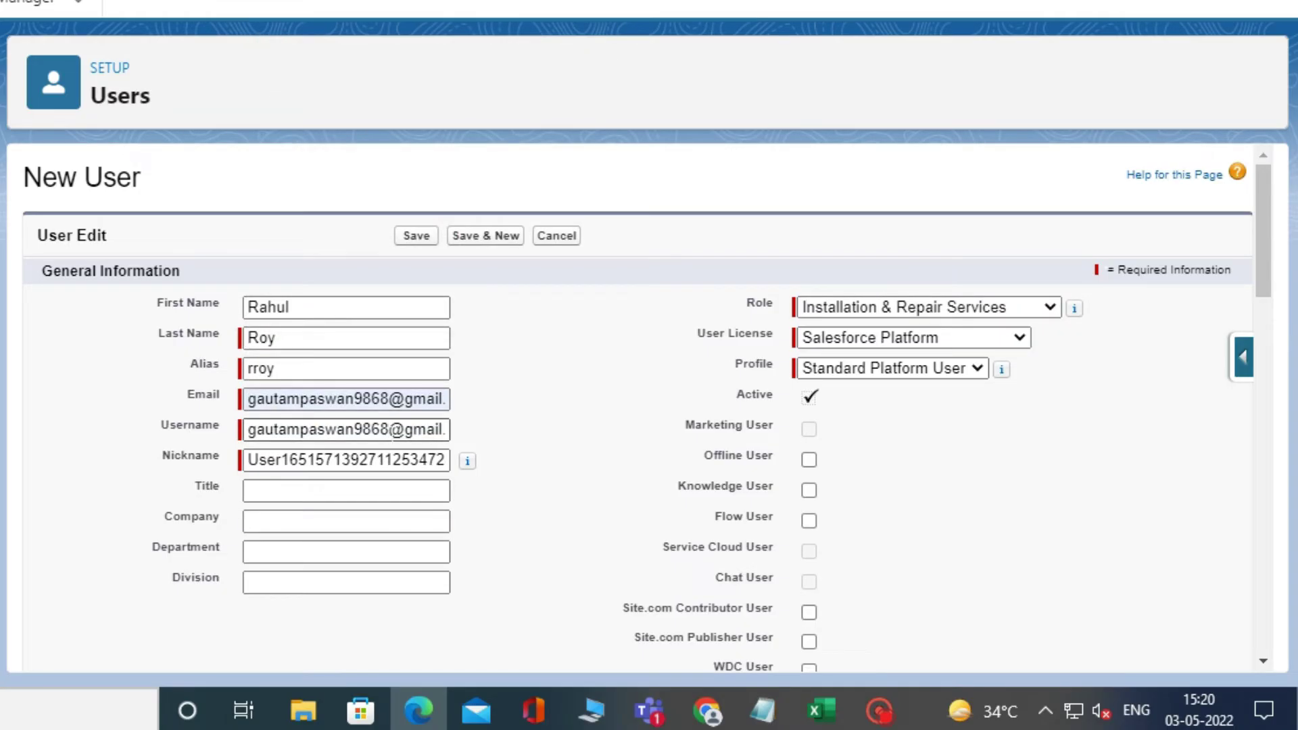
{"action": "left_click", "coordinate": [389, 429]}
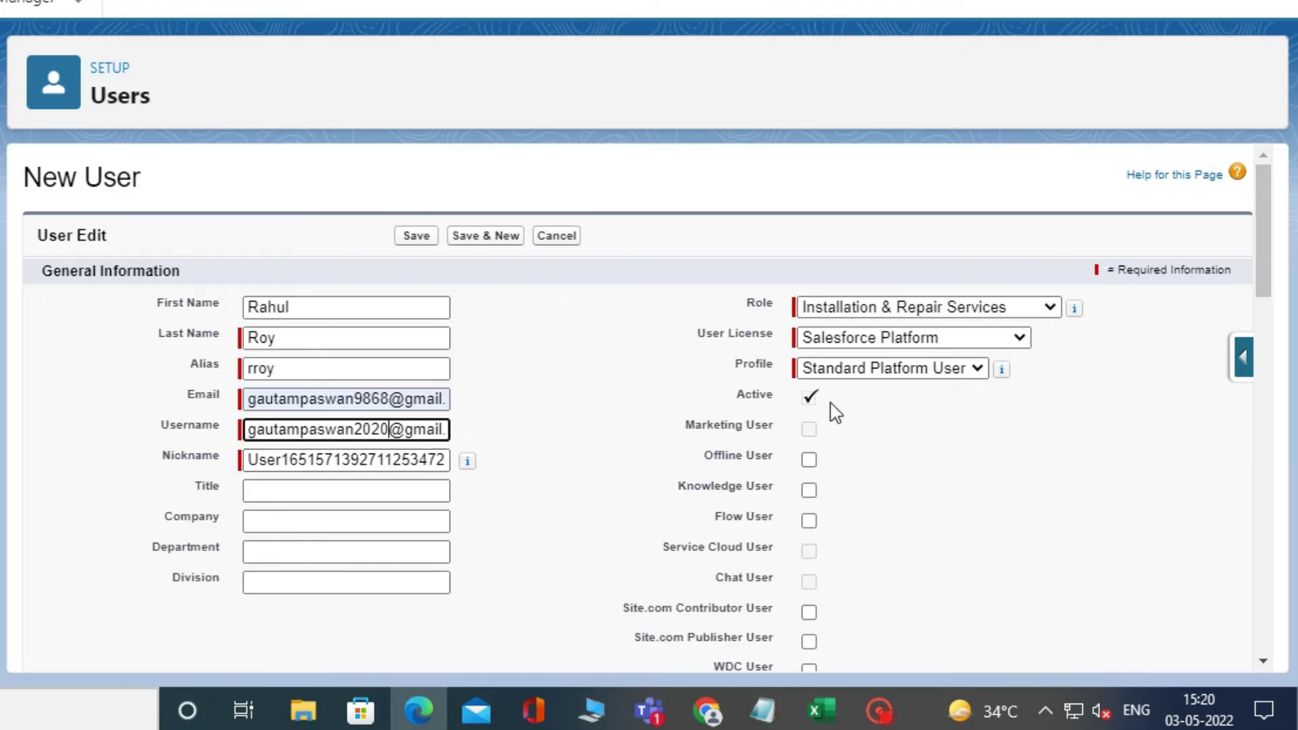
{"action": "left_click", "coordinate": [809, 460]}
{"action": "scroll", "coordinate": [771, 529], "scroll_direction": "down", "scroll_amount": 1}
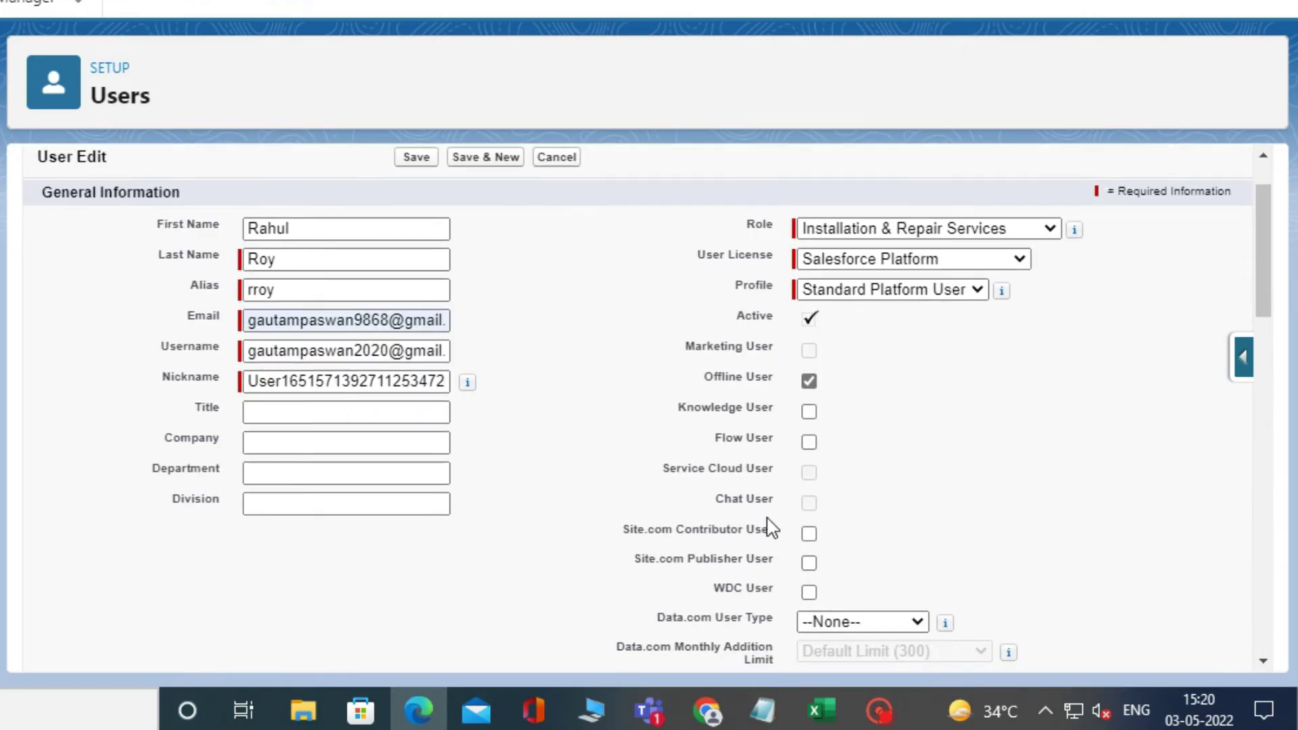
{"action": "left_click", "coordinate": [810, 443]}
- Set Company to Cyno and Department to Computer, then save the user
{"action": "scroll", "coordinate": [821, 460], "scroll_direction": "down", "scroll_amount": 2}
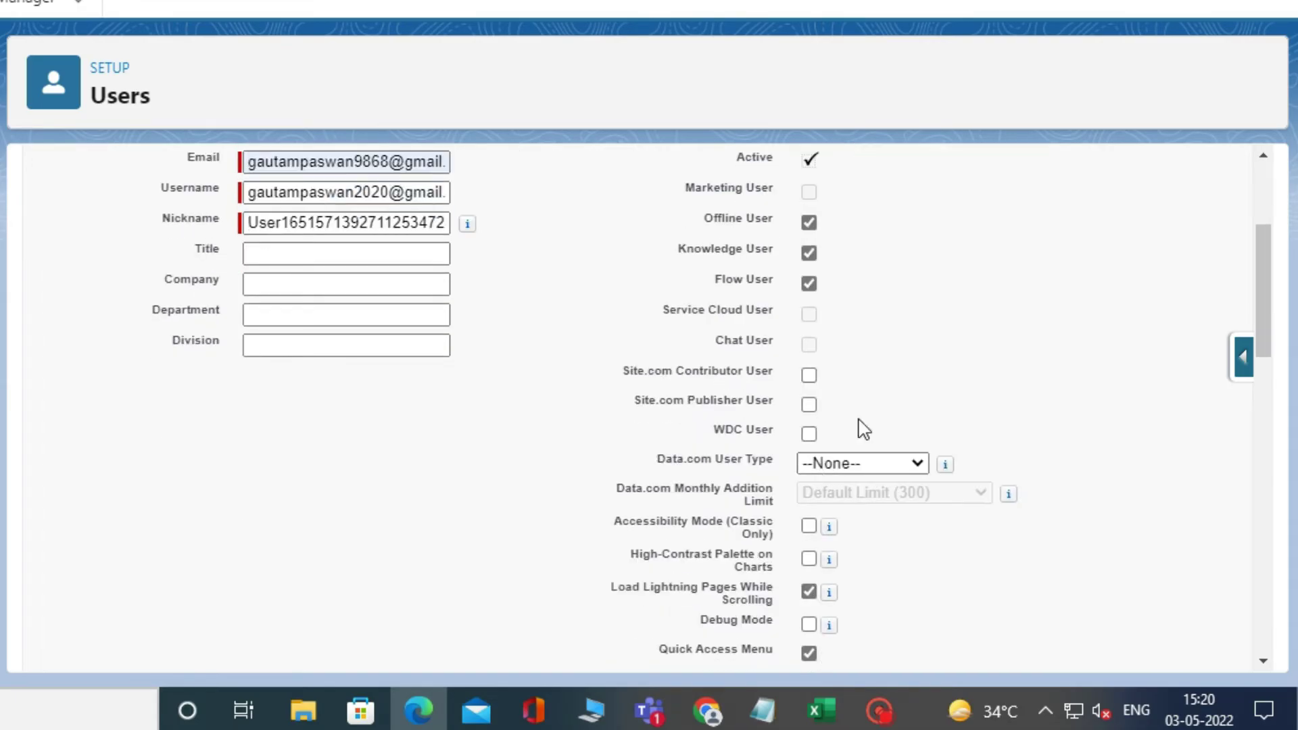
{"action": "scroll", "coordinate": [803, 363], "scroll_direction": "down", "scroll_amount": 6}
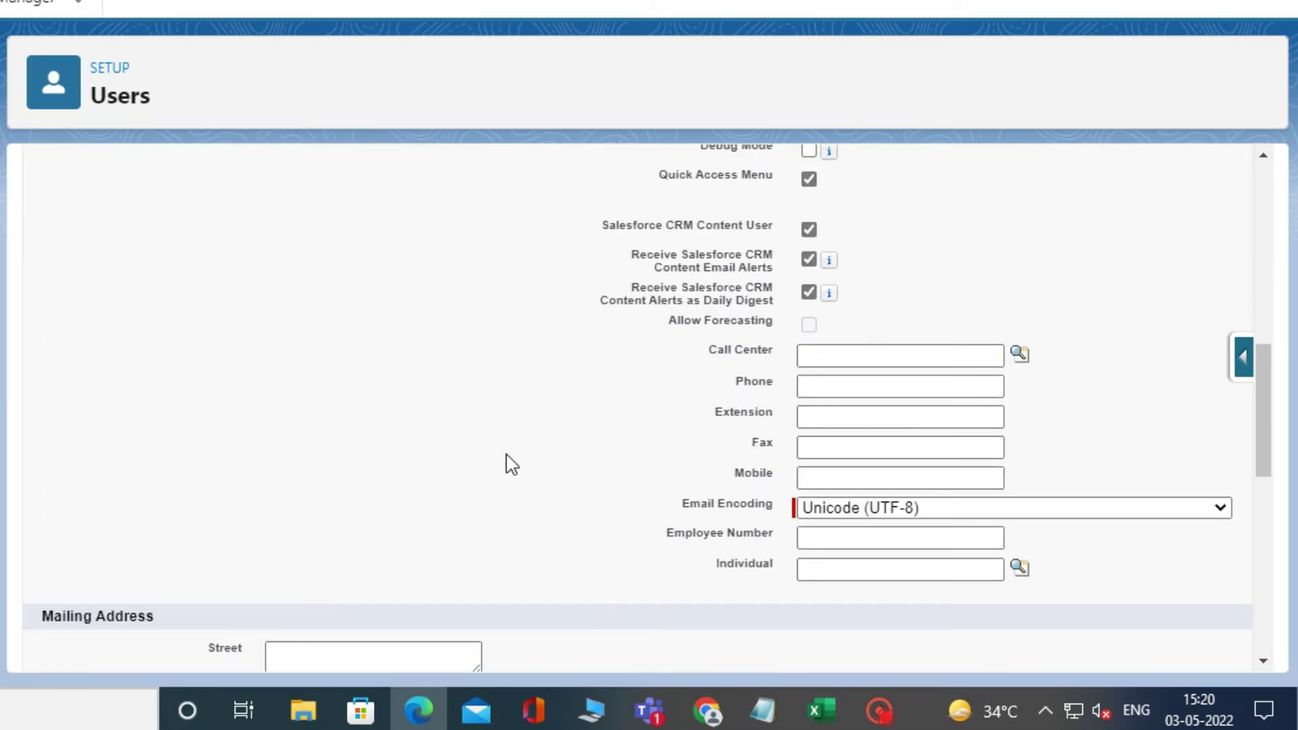
{"action": "scroll", "coordinate": [246, 411], "scroll_direction": "up", "scroll_amount": 6}
{"action": "left_click", "coordinate": [396, 285]}
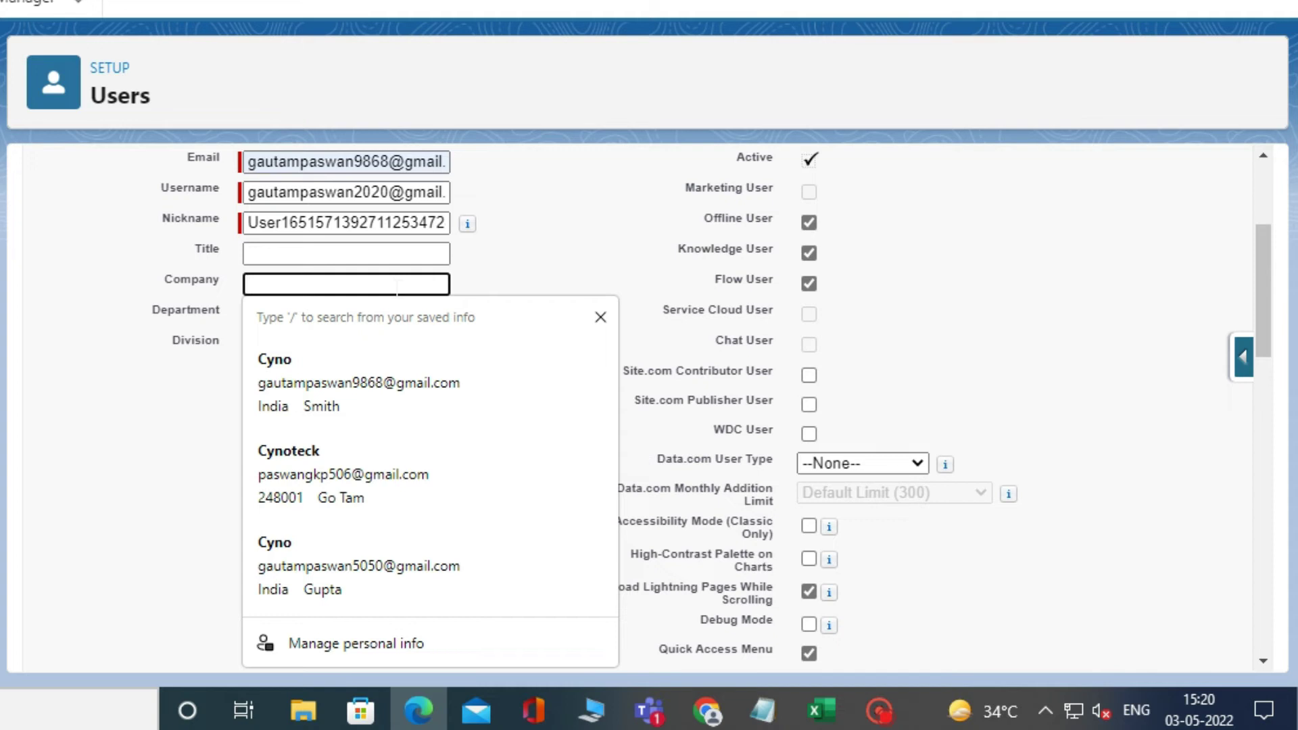
{"action": "type", "text": "cy"}
{"action": "key", "text": "BackSpace"}
{"action": "key", "text": "BackSpace"}
{"action": "type", "text": "C"}
{"action": "left_click", "coordinate": [143, 384]}
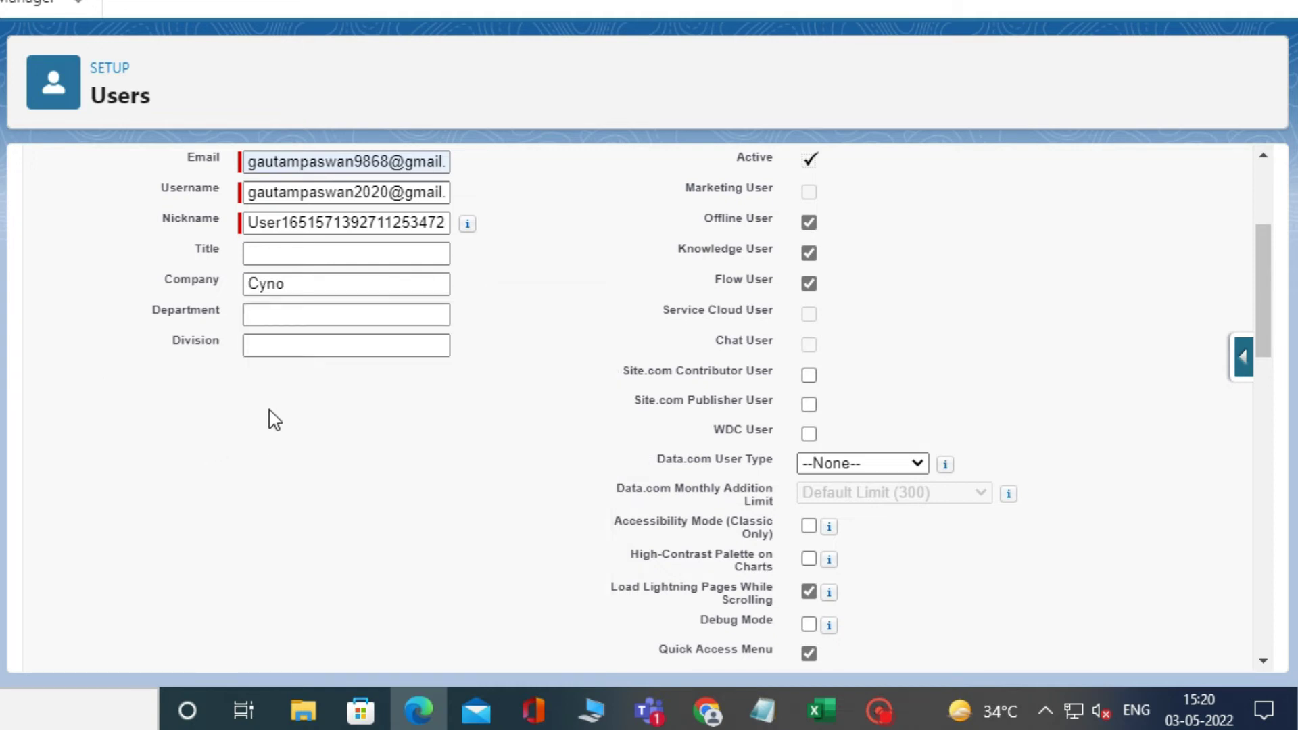
{"action": "left_click", "coordinate": [298, 315]}
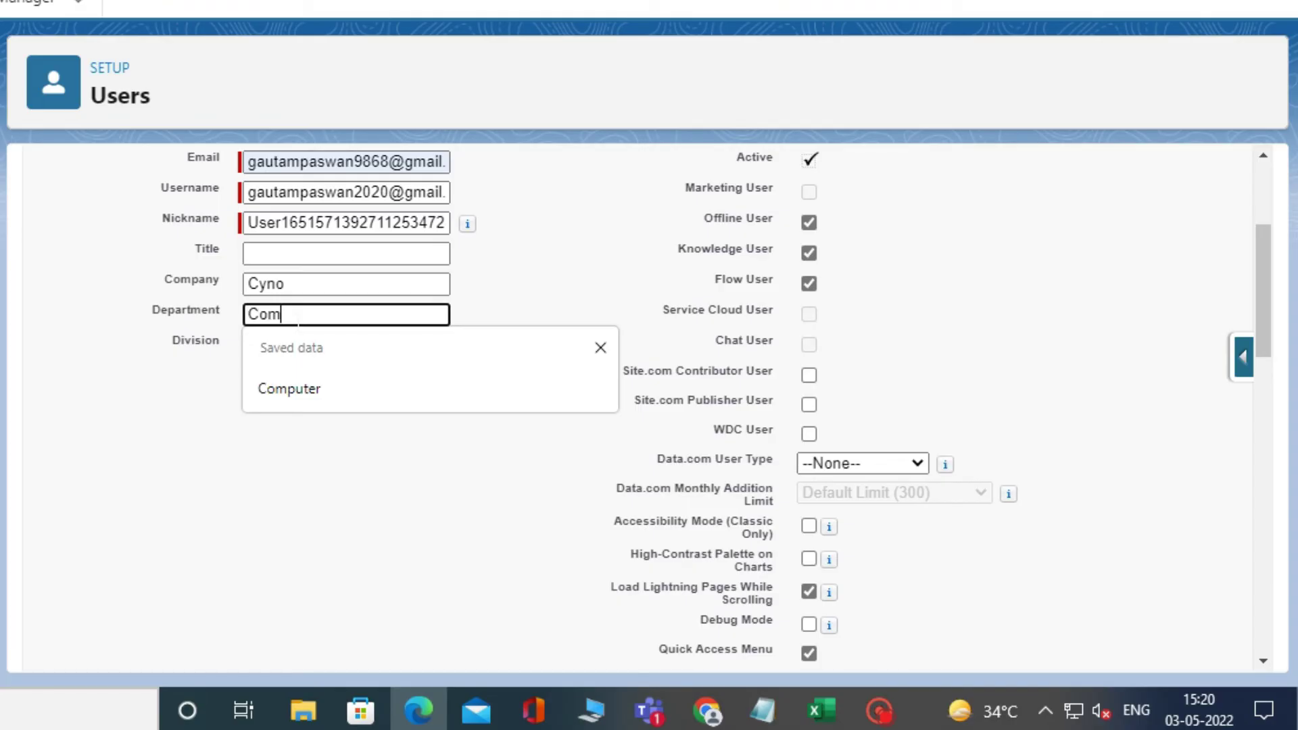
{"action": "type", "text": "Computer"}
{"action": "scroll", "coordinate": [817, 453], "scroll_direction": "down", "scroll_amount": 15}
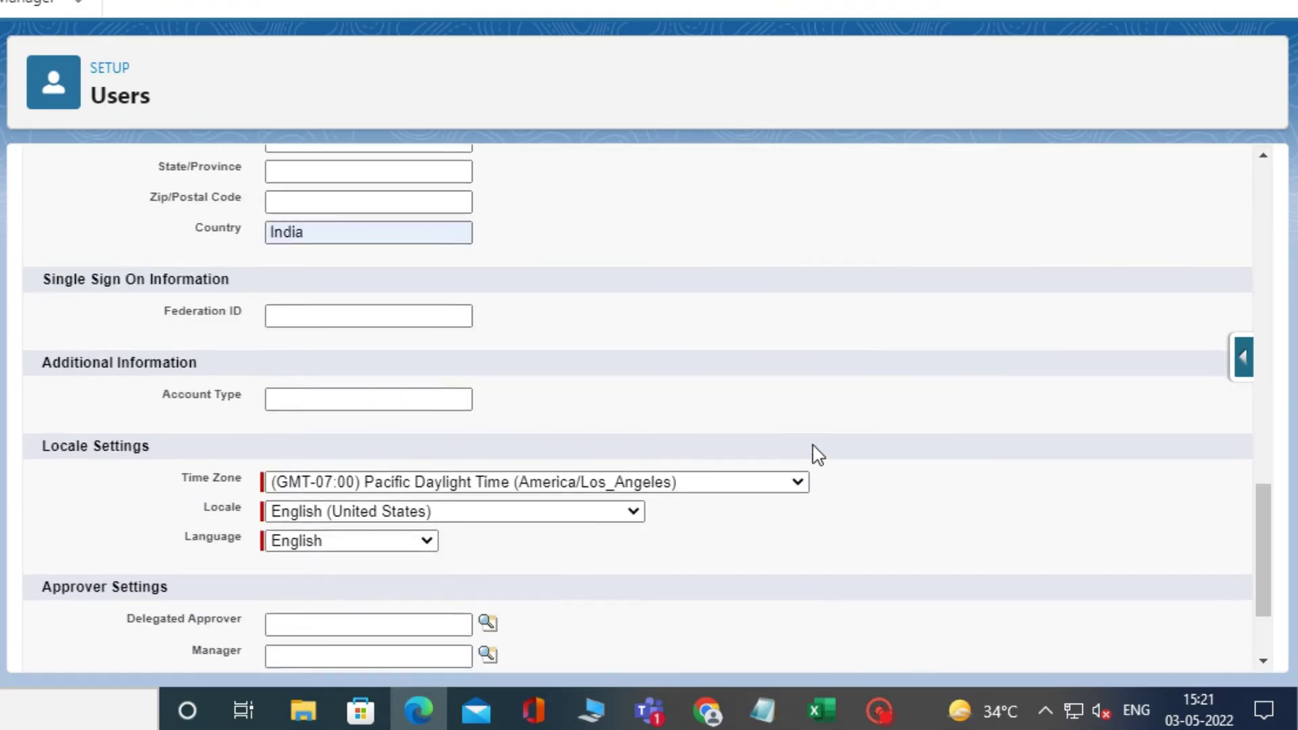
{"action": "left_click", "coordinate": [415, 643]}
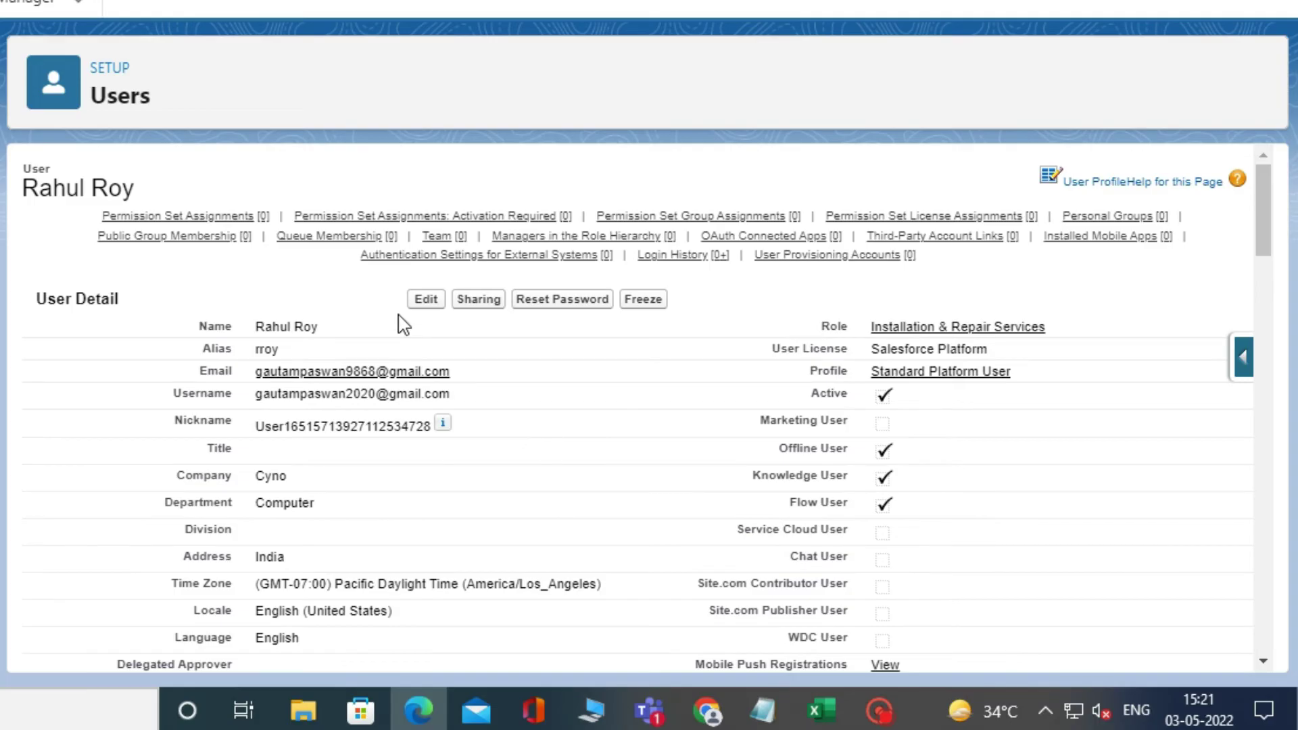
- Jump to the new user's Permission Set Assignments section, which lists none yet
{"action": "mouse_move", "coordinate": [205, 218]}
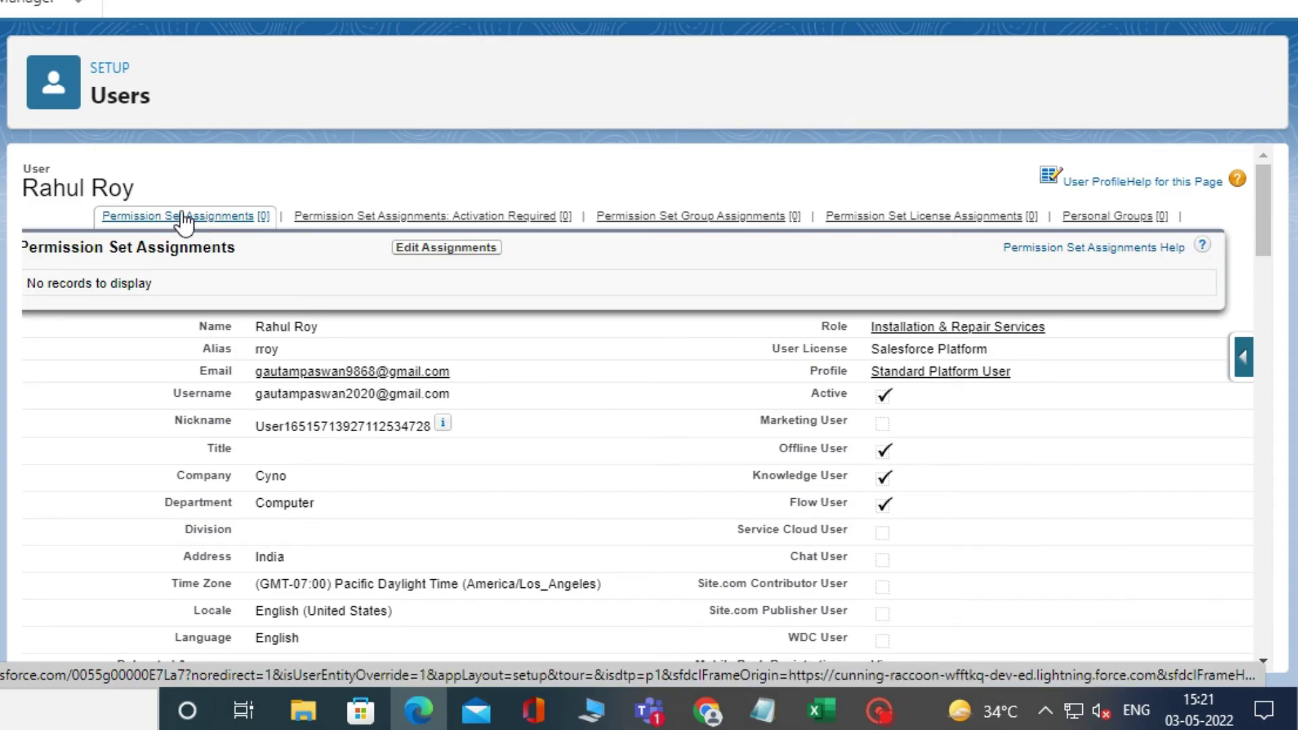
{"action": "left_click", "coordinate": [183, 216]}
{"action": "scroll", "coordinate": [494, 312], "scroll_direction": "up", "scroll_amount": 5}
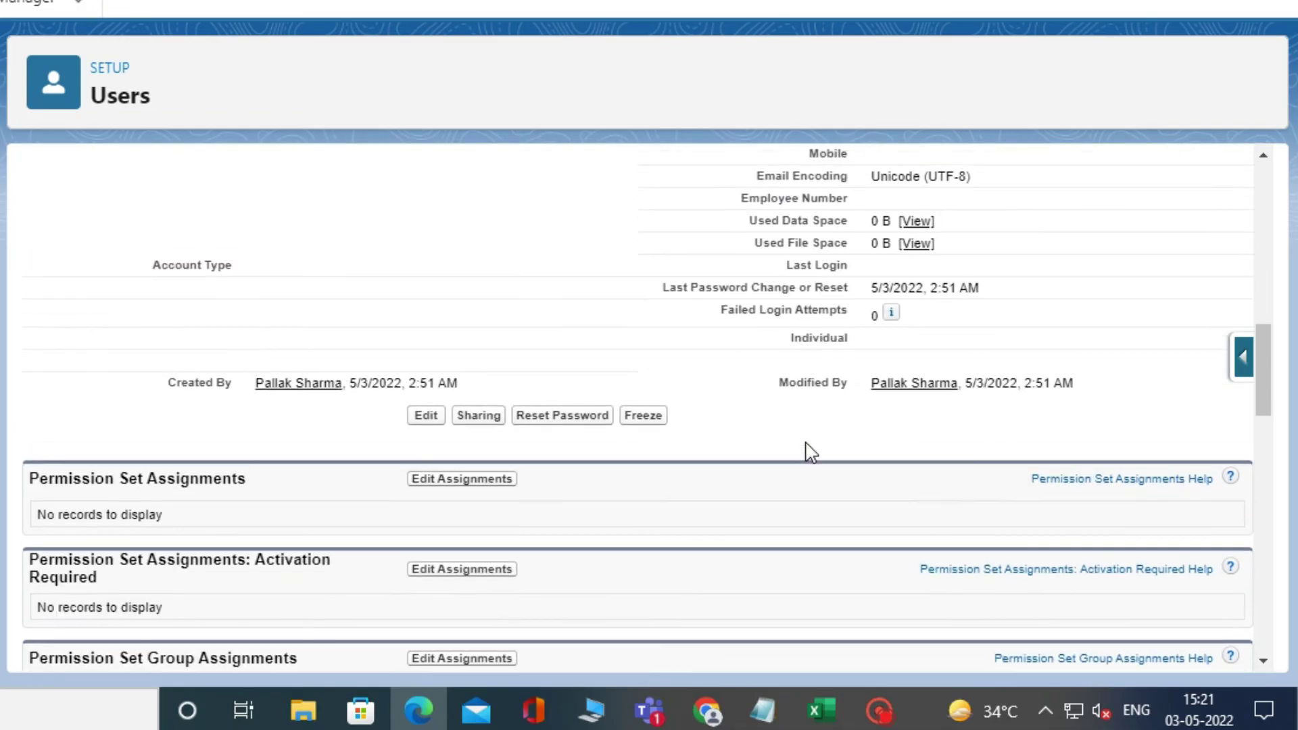
- Assign the uk name and Trailhead User permission sets to the user and save
{"action": "left_click", "coordinate": [446, 482]}
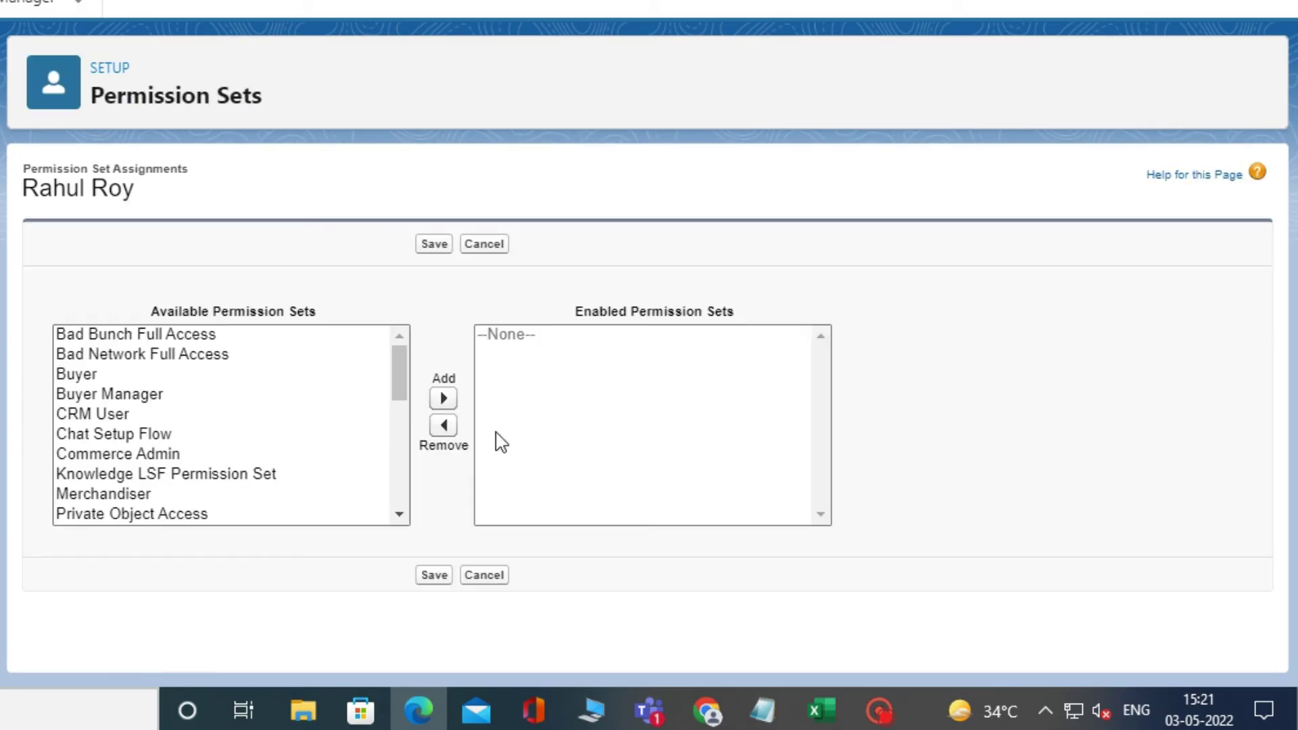
{"action": "scroll", "coordinate": [264, 403], "scroll_direction": "down", "scroll_amount": 6}
{"action": "scroll", "coordinate": [181, 505], "scroll_direction": "down", "scroll_amount": 3}
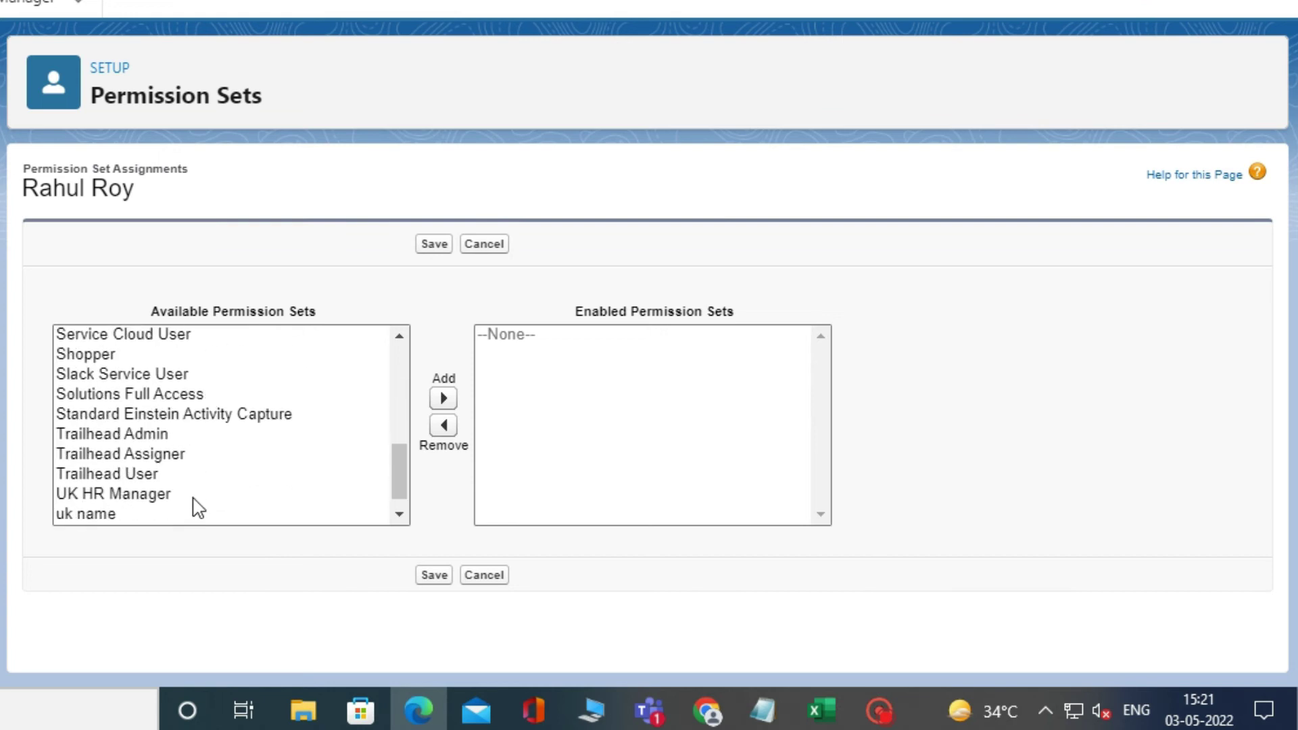
{"action": "left_click", "coordinate": [132, 475]}
{"action": "left_click", "coordinate": [108, 495]}
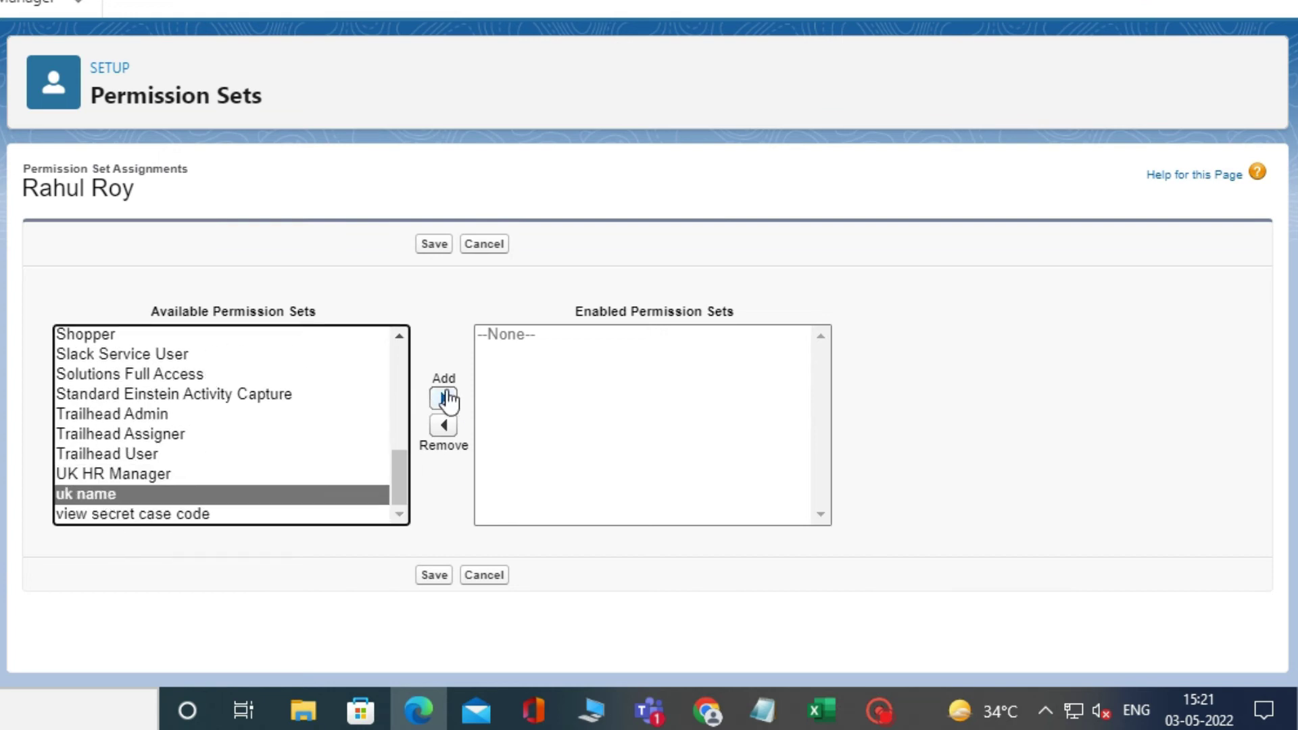
{"action": "left_click", "coordinate": [444, 398]}
{"action": "left_click", "coordinate": [140, 475]}
{"action": "left_click", "coordinate": [444, 399]}
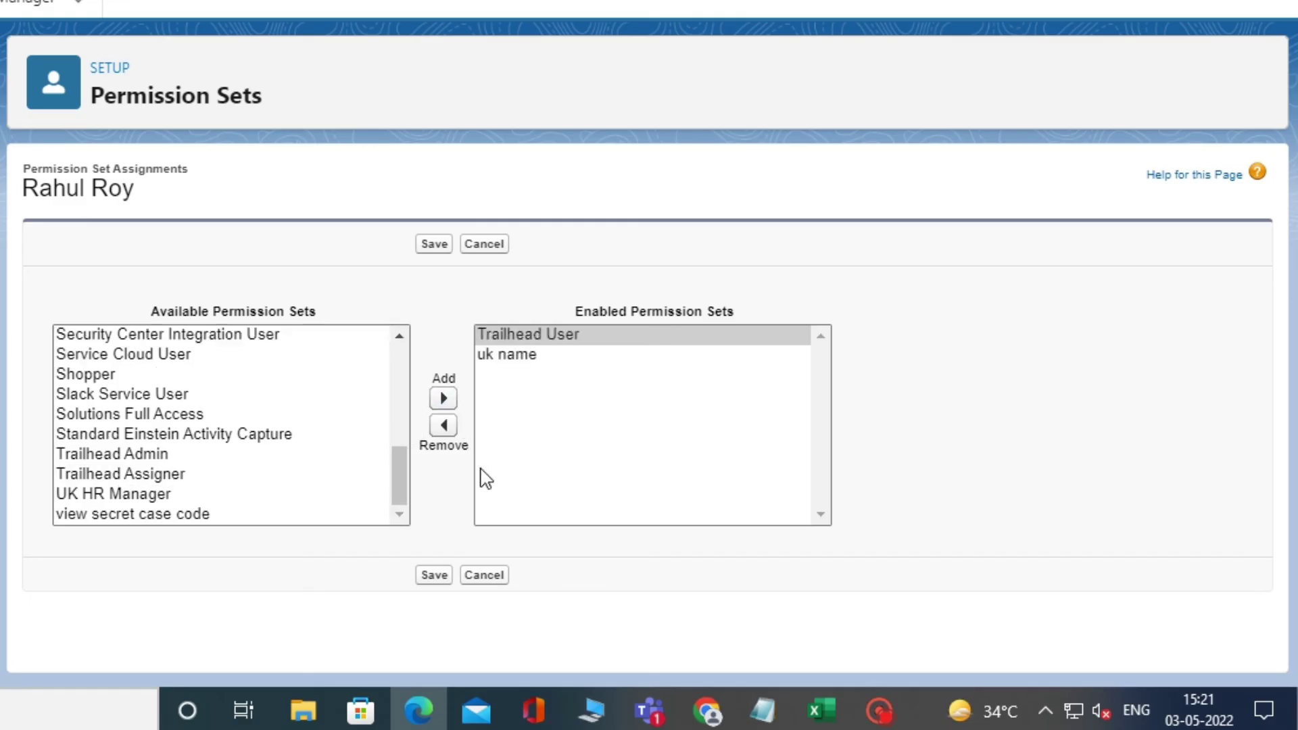
{"action": "left_click", "coordinate": [434, 575]}
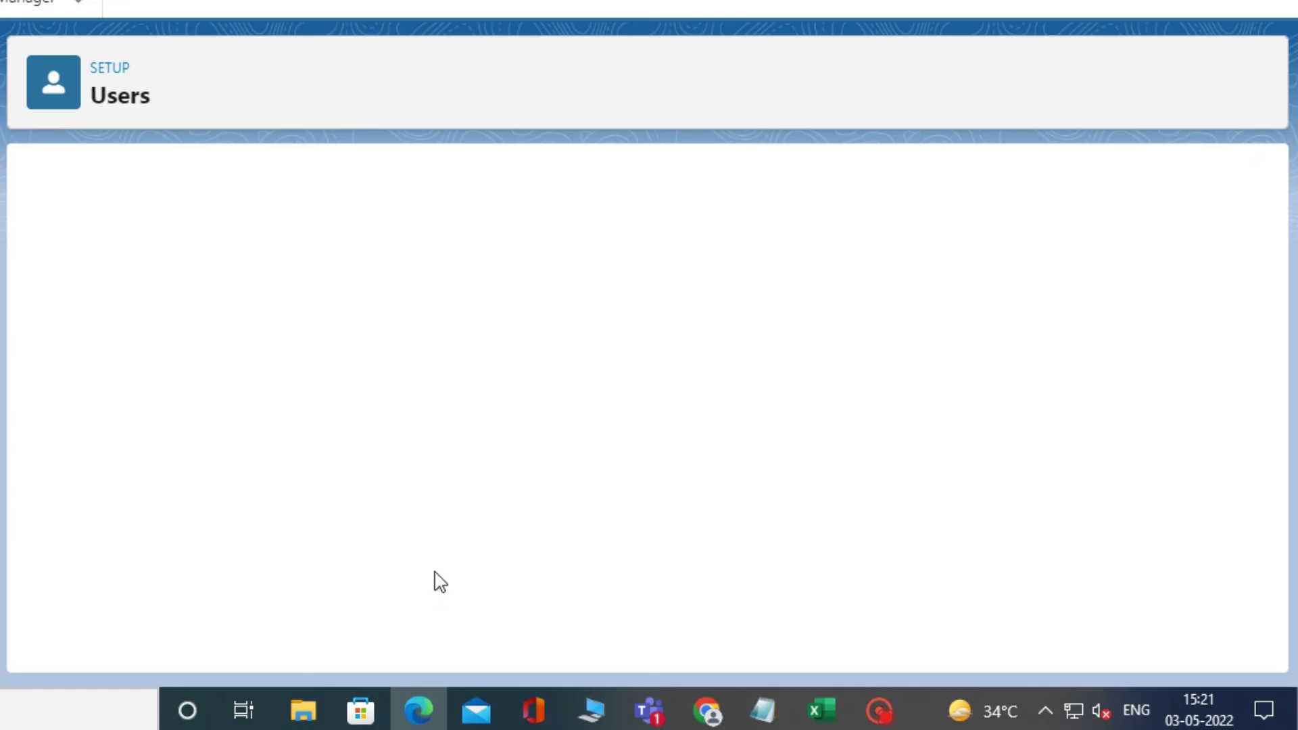